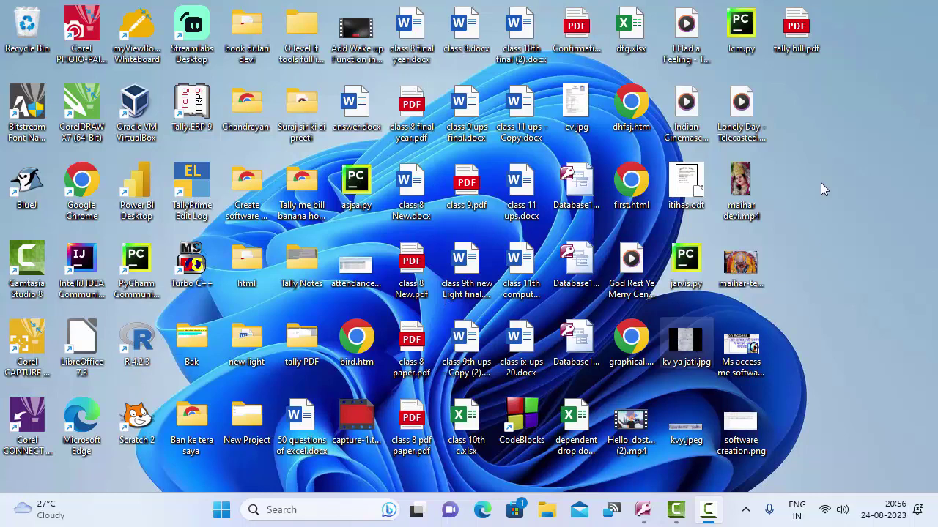
# Refresh the desktop three times from its context menu
pyautogui.rightClick(815, 140)
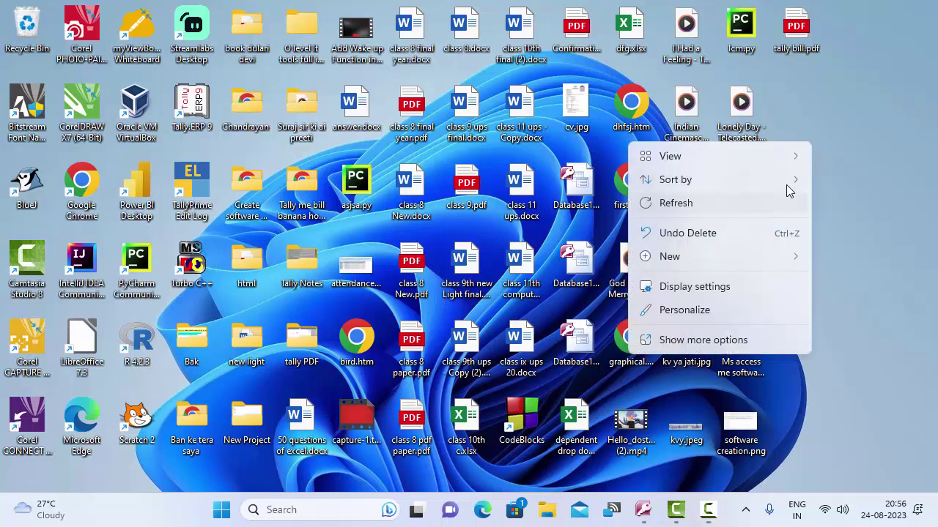
pyautogui.click(784, 197)
pyautogui.rightClick(843, 115)
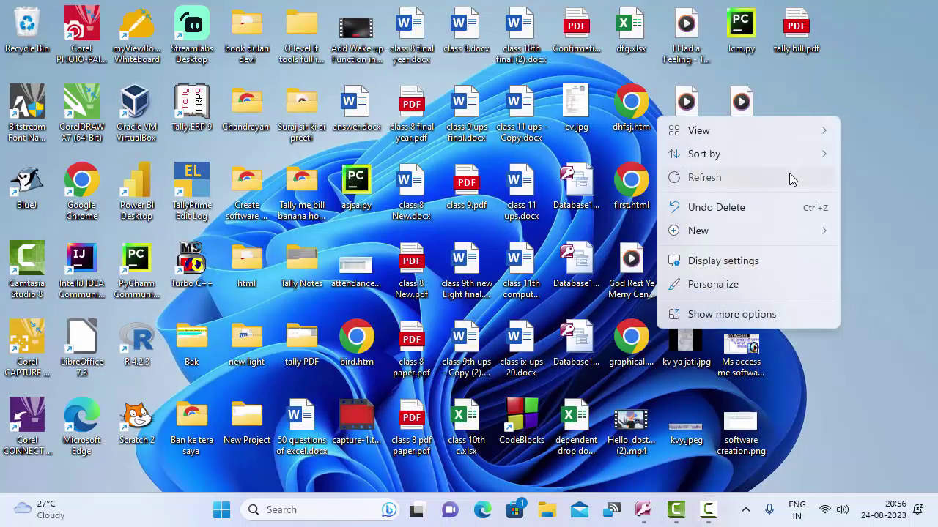
pyautogui.click(791, 179)
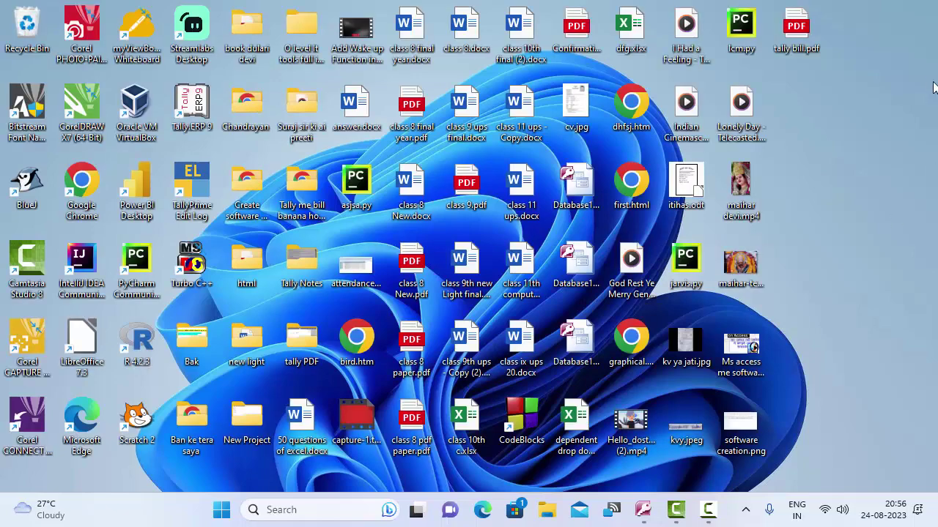
pyautogui.rightClick(833, 93)
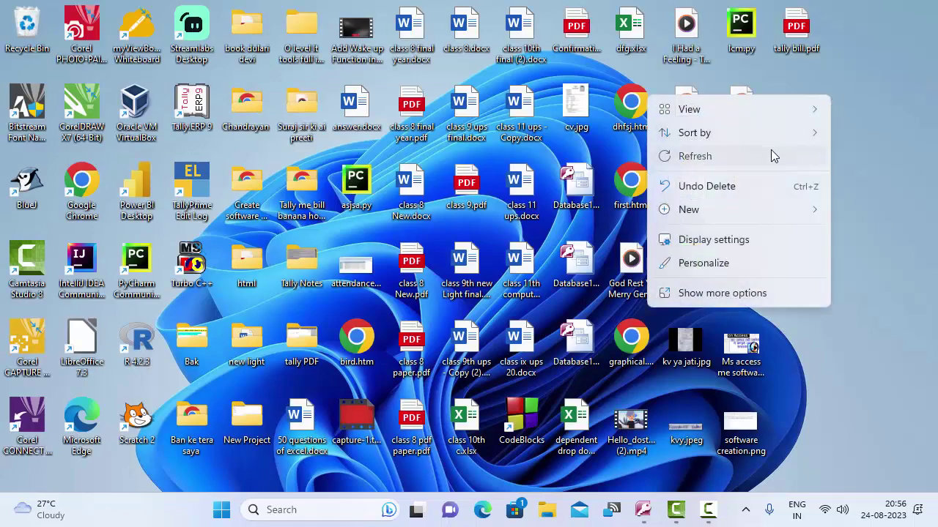
pyautogui.click(770, 154)
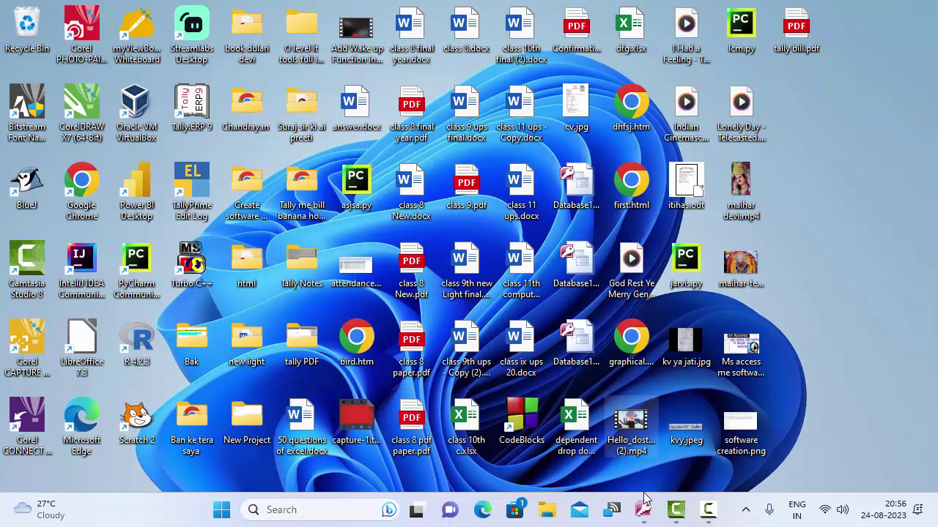
# Review Table1's fields in Design View and its records in Datasheet View, then close Table1
pyautogui.click(643, 507)
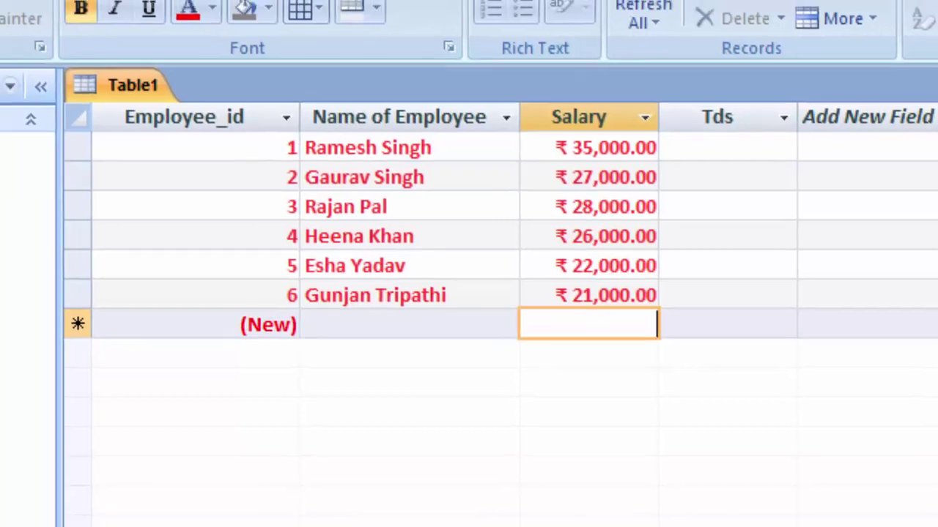
pyautogui.click(15, 95)
pyautogui.click(6, 365)
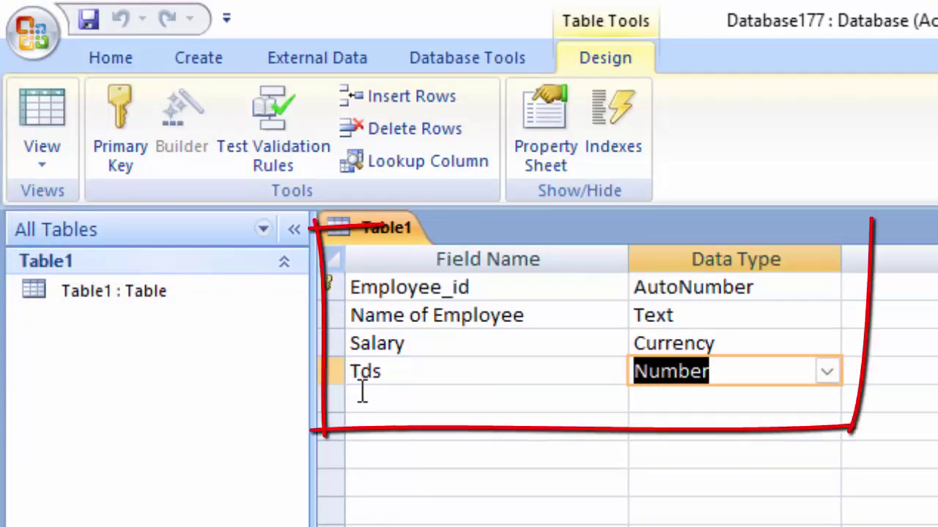
pyautogui.click(44, 99)
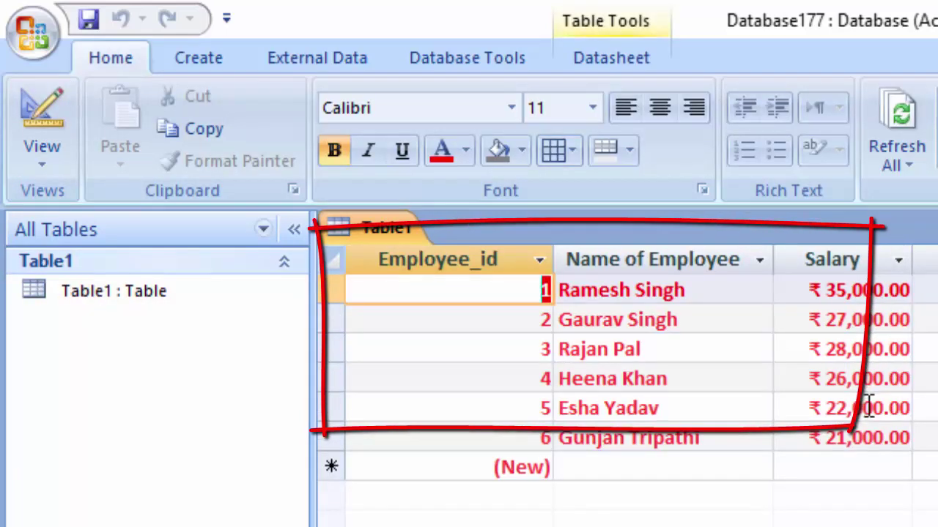
pyautogui.click(924, 290)
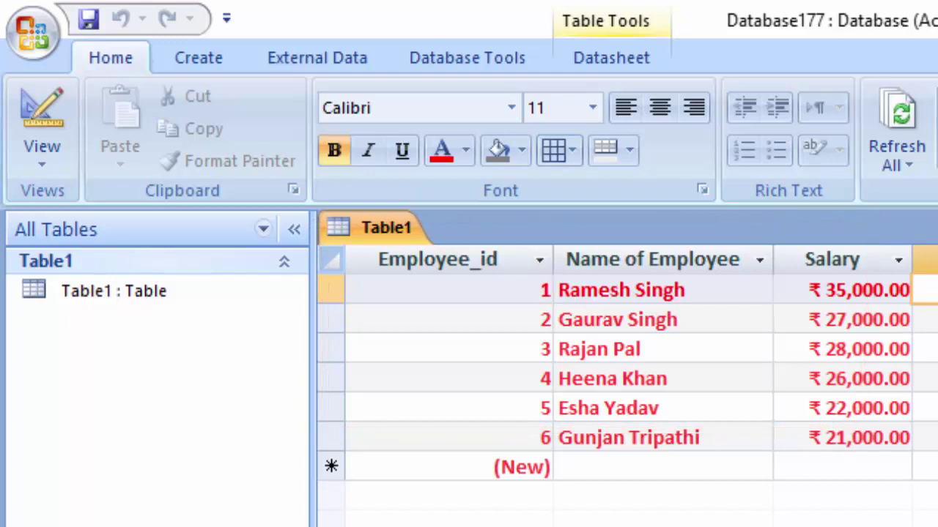
pyautogui.rightClick(362, 228)
pyautogui.click(410, 279)
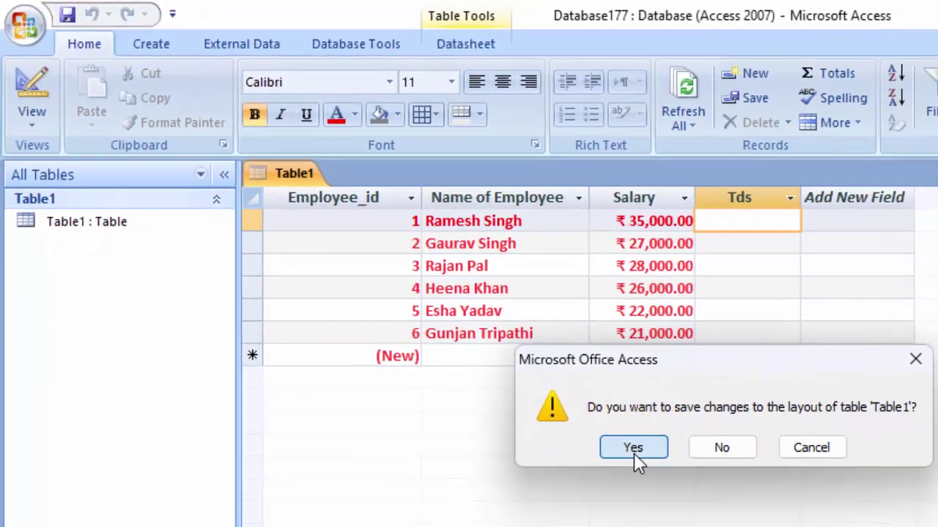
# Save Table1's changes, then start a new Query Design with Table1 added
pyautogui.click(635, 453)
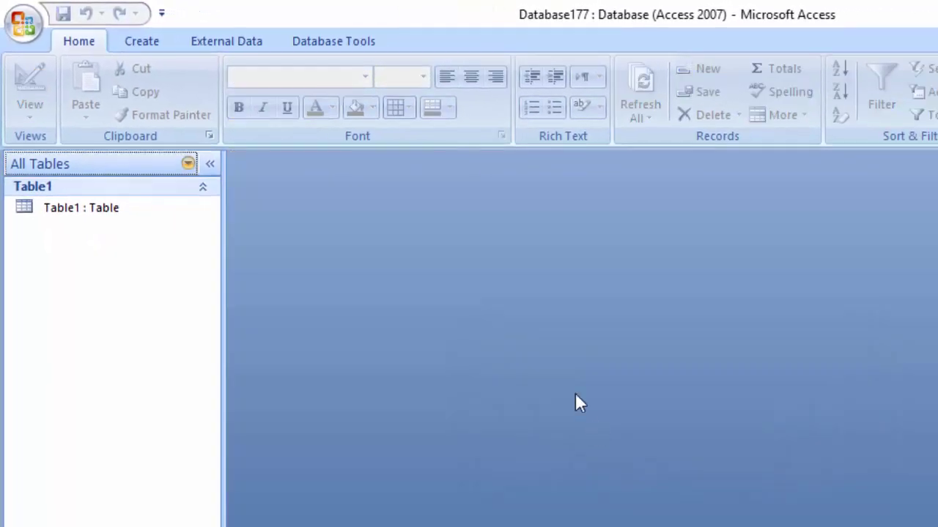
pyautogui.click(151, 33)
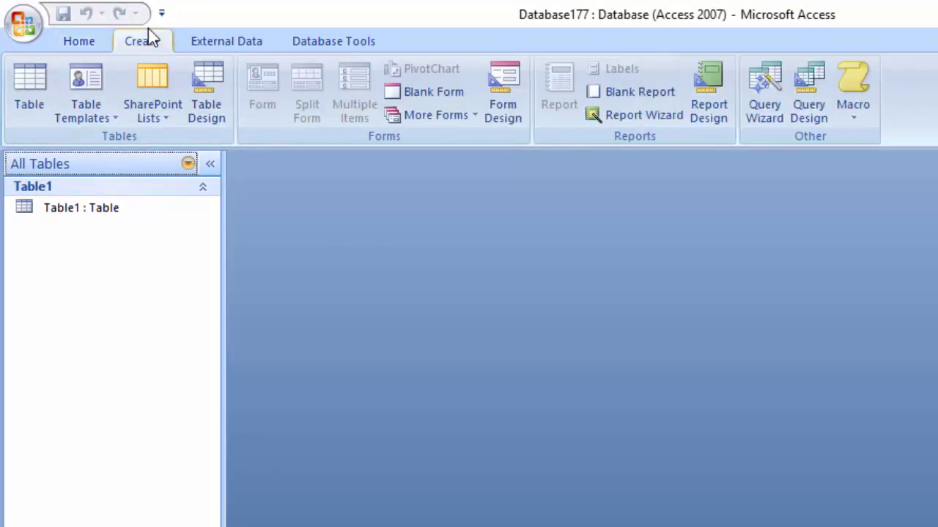
pyautogui.click(810, 91)
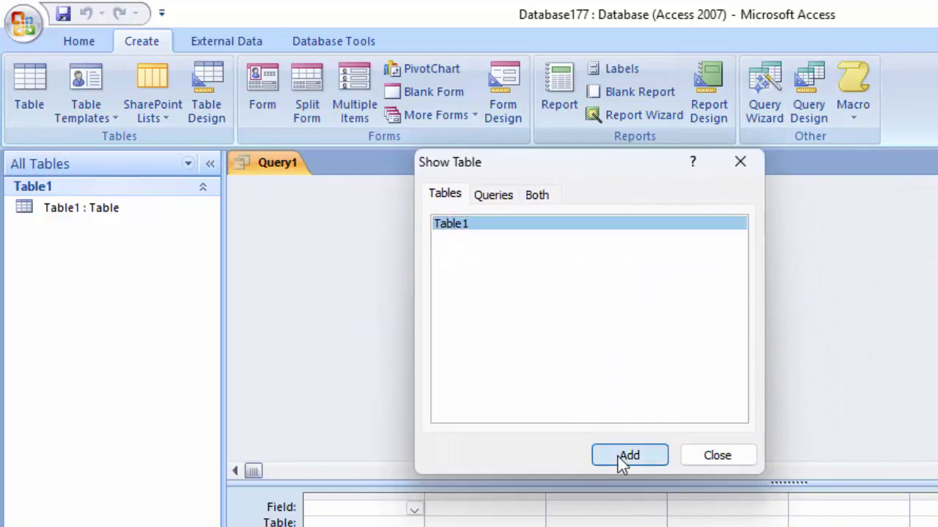
pyautogui.click(619, 455)
# Drag Employee_id, Name of Employee, Salary and Tds from Table1 into the query grid
pyautogui.click(707, 450)
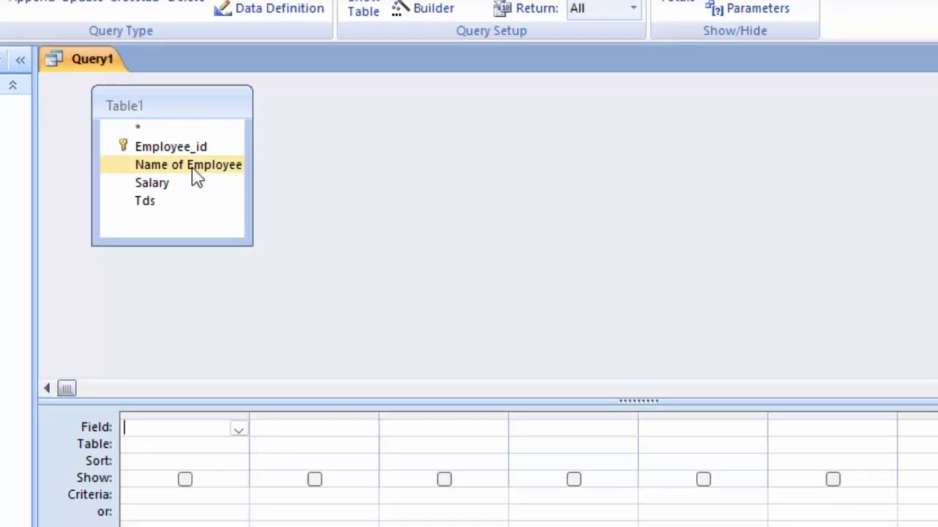
pyautogui.doubleClick(203, 105)
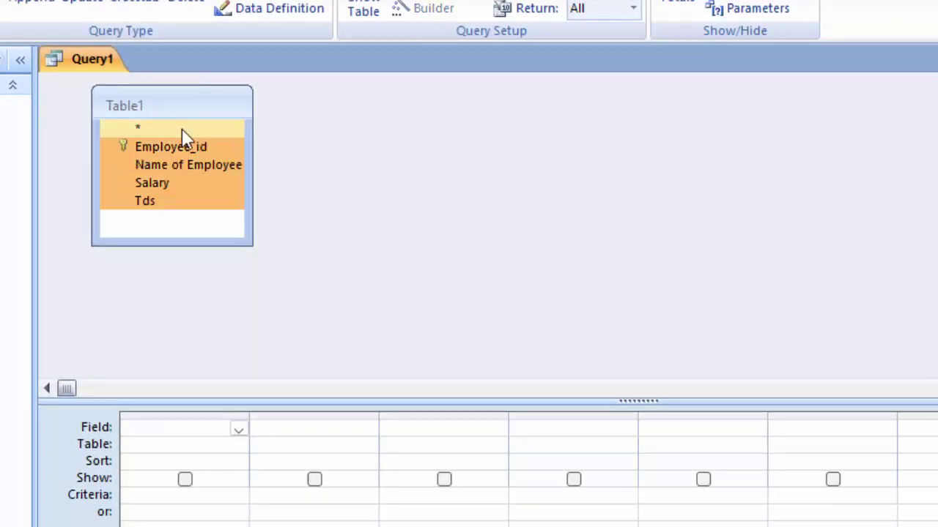
pyautogui.click(178, 132)
pyautogui.doubleClick(178, 109)
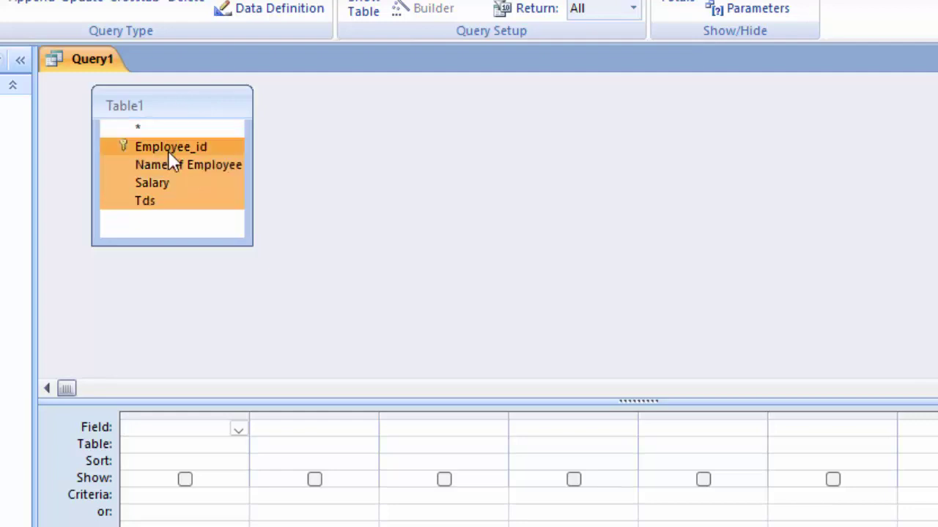
pyautogui.moveTo(168, 150)
pyautogui.mouseDown()
pyautogui.moveTo(164, 414)
pyautogui.moveTo(184, 439)
pyautogui.mouseUp()
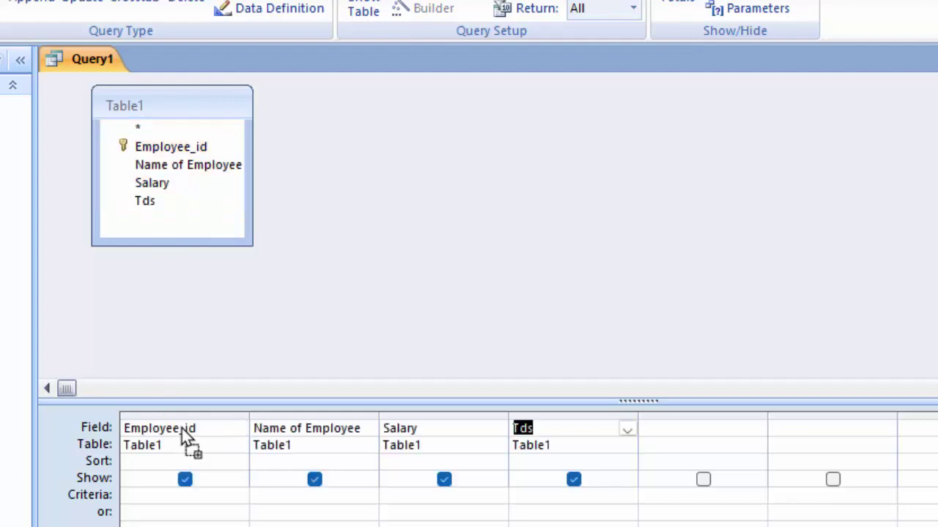
pyautogui.click(549, 431)
# Open the Tds field cell in the Zoom box and set its font size to 16
pyautogui.rightClick(452, 409)
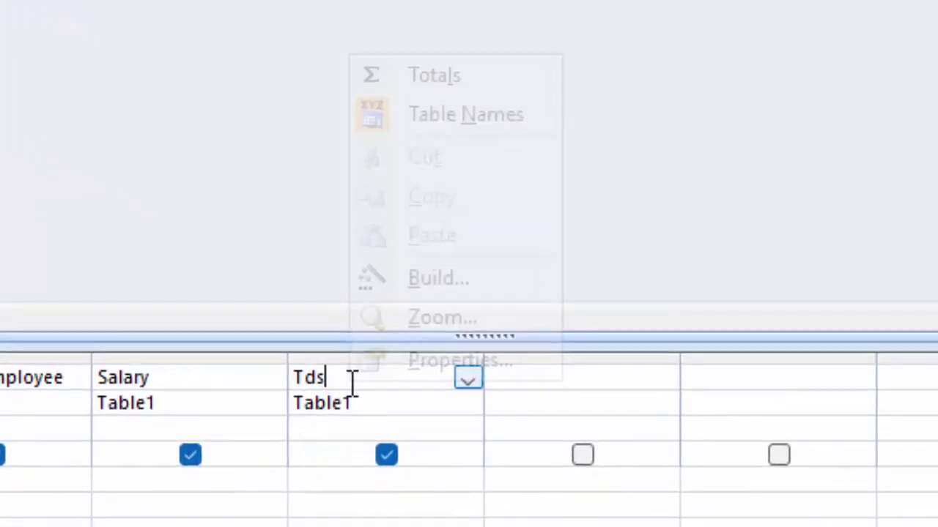
pyautogui.click(428, 322)
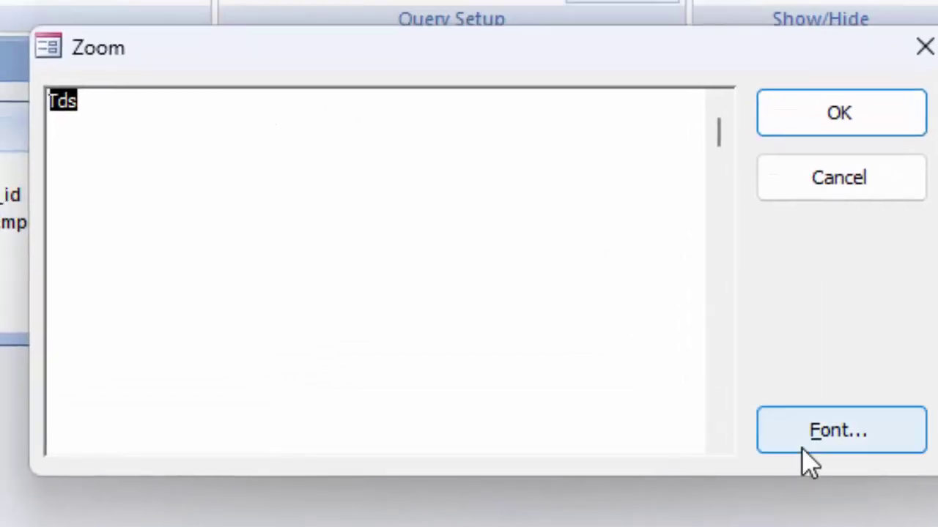
pyautogui.click(824, 438)
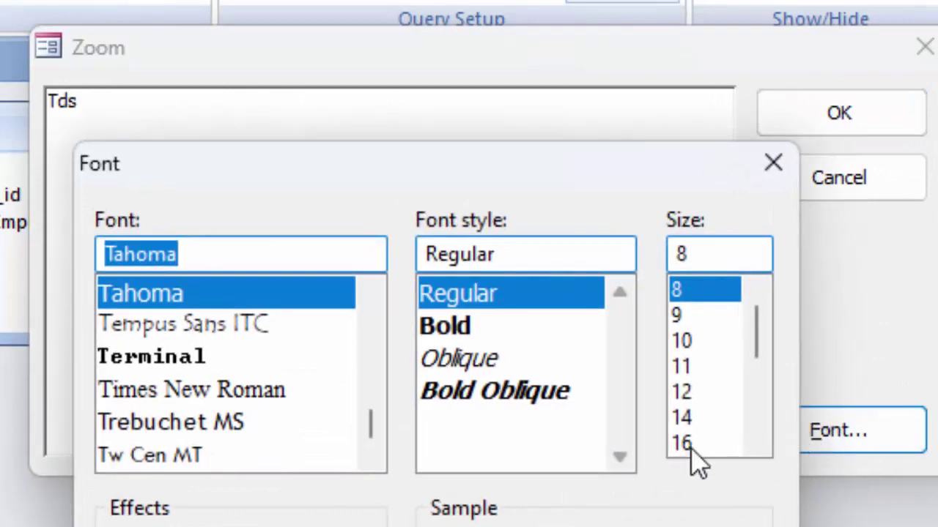
pyautogui.click(682, 443)
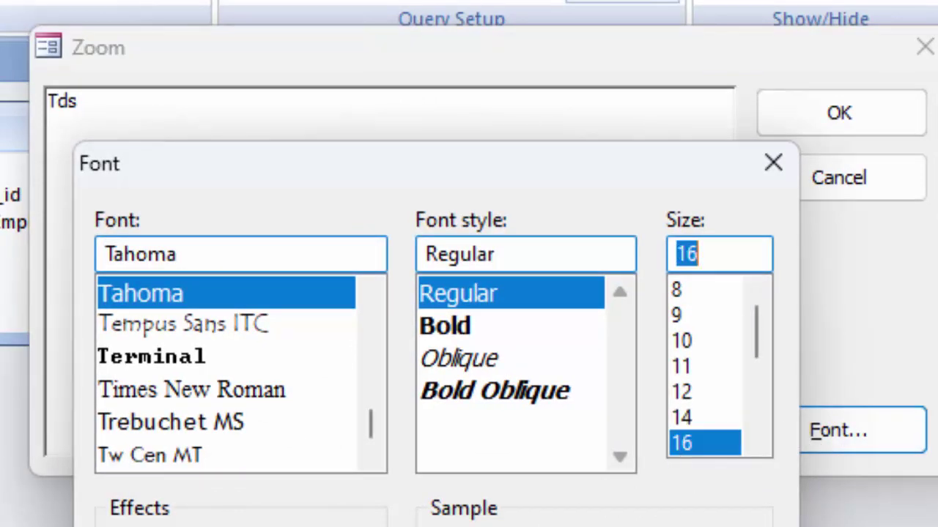
pyautogui.press('Return')
pyautogui.click(230, 128)
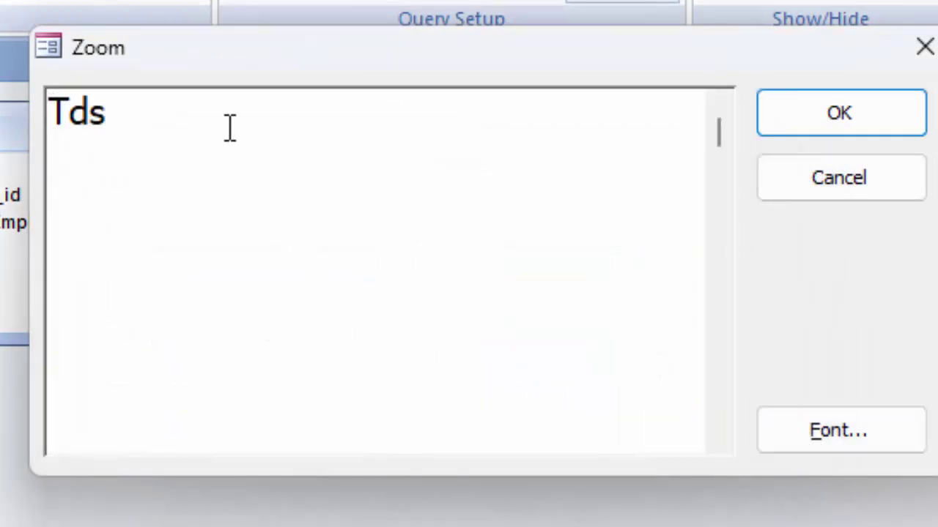
# Enter Tds:iif([Salary]>=35000,"15%",iif([Salary] to begin the nested expression
pyautogui.write(':')
pyautogui.write('iif')
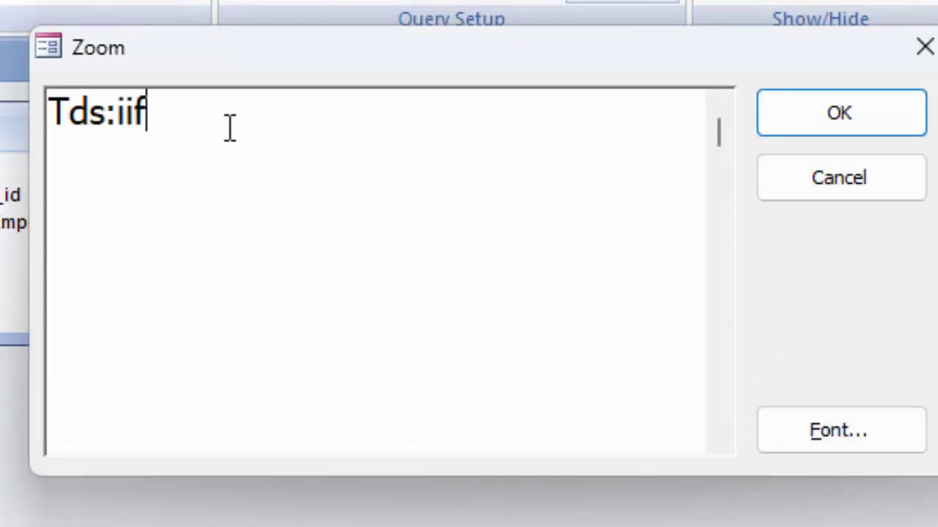
pyautogui.write('(')
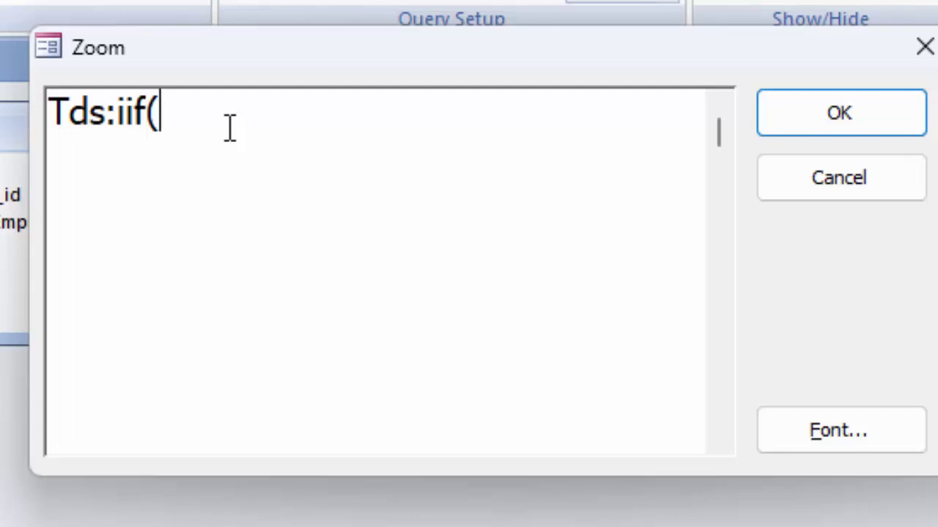
pyautogui.write('[')
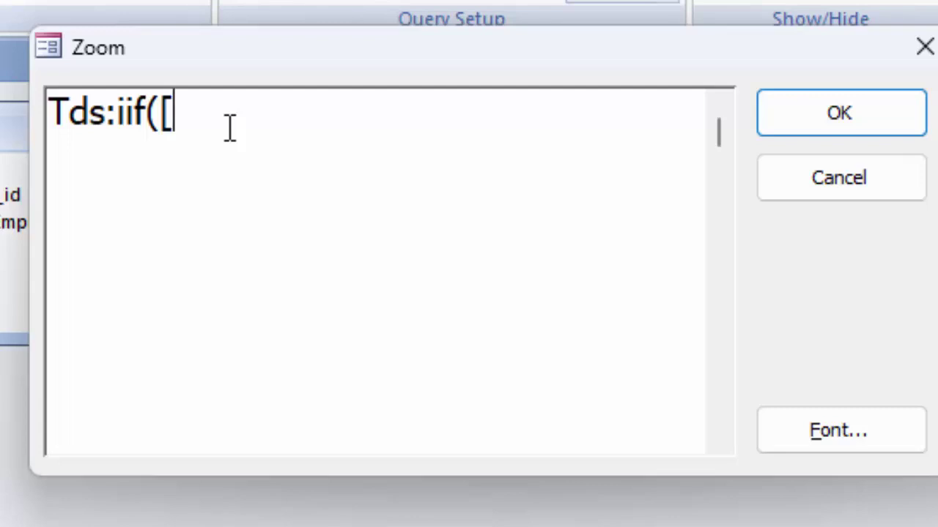
pyautogui.write('Salar')
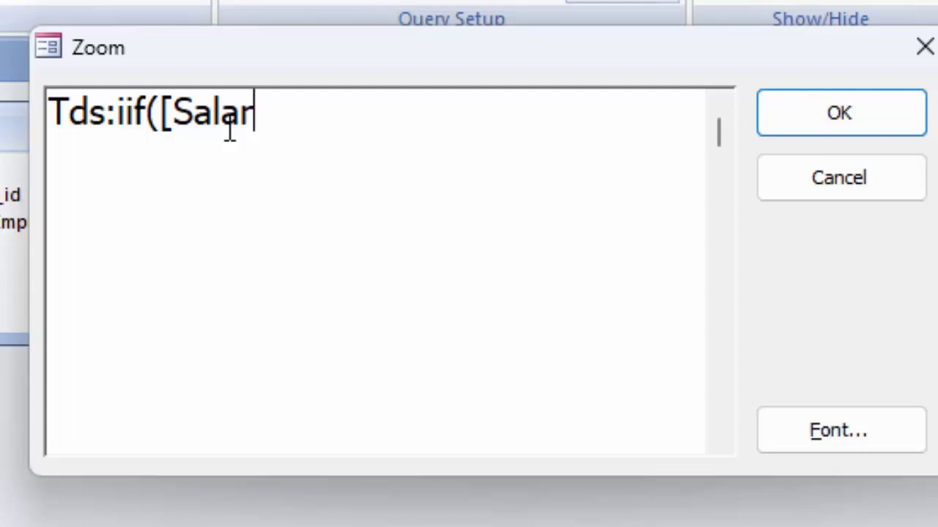
pyautogui.write('y')
pyautogui.write(']')
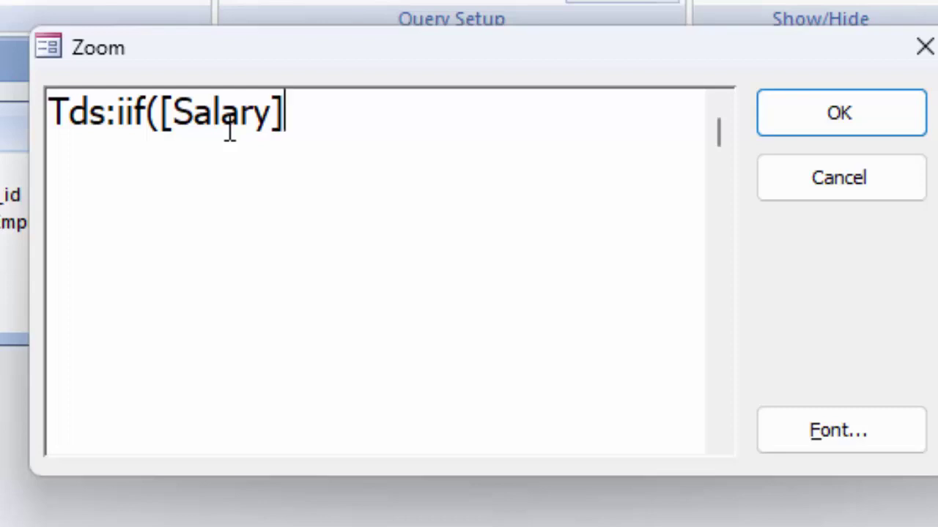
pyautogui.write('>=')
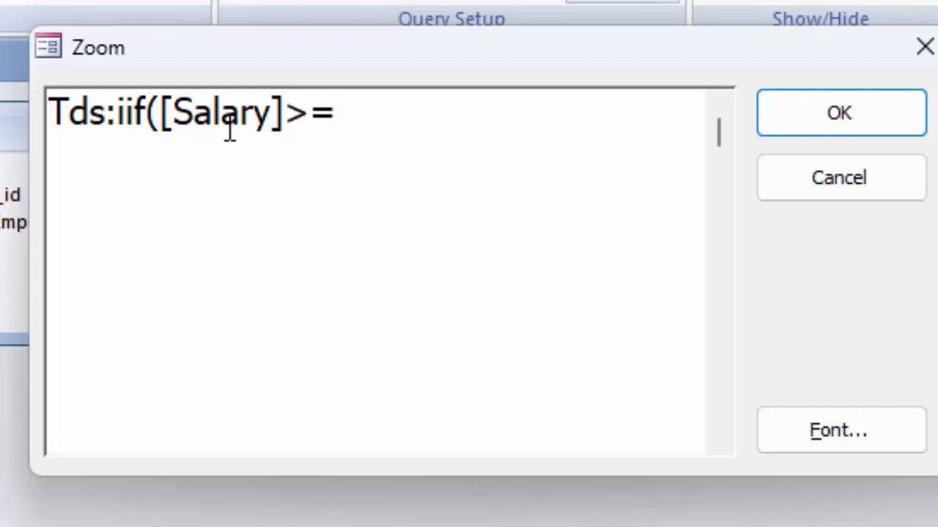
pyautogui.write('3500')
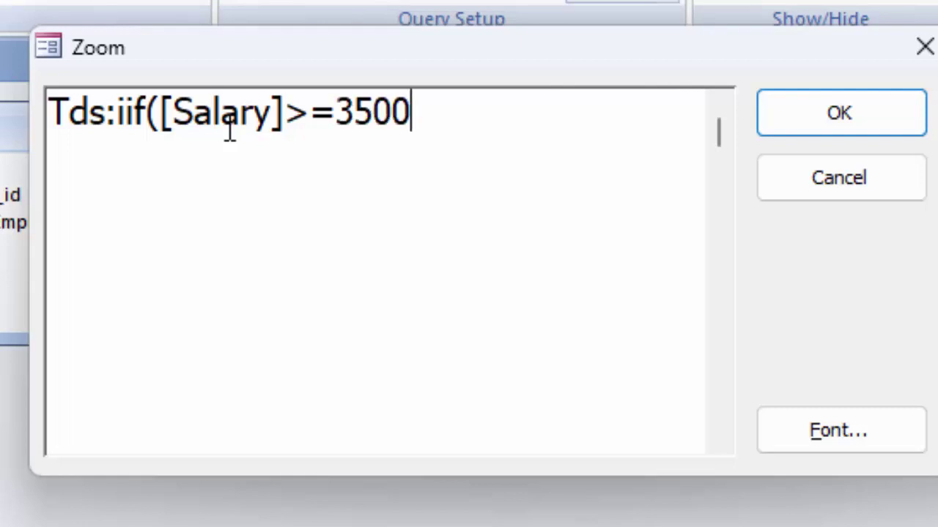
pyautogui.write('0')
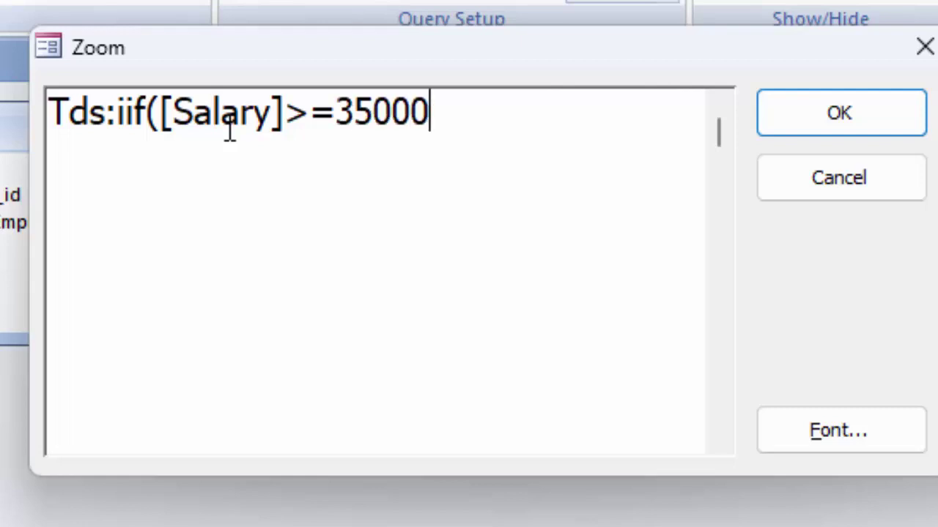
pyautogui.write(',"')
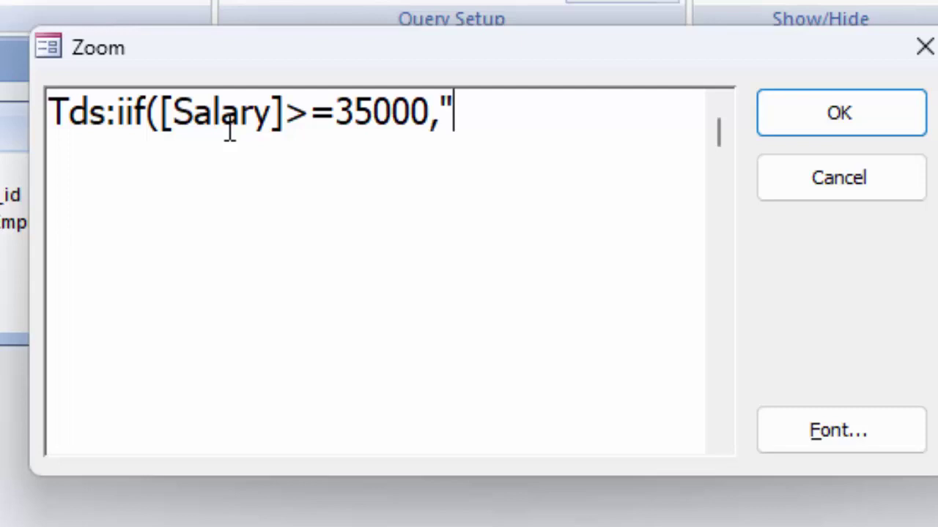
pyautogui.write('15')
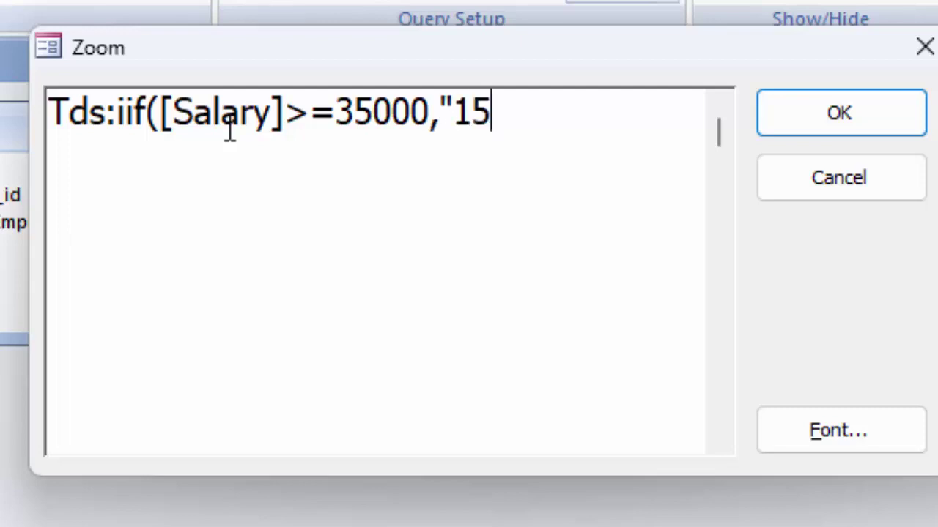
pyautogui.write('%"')
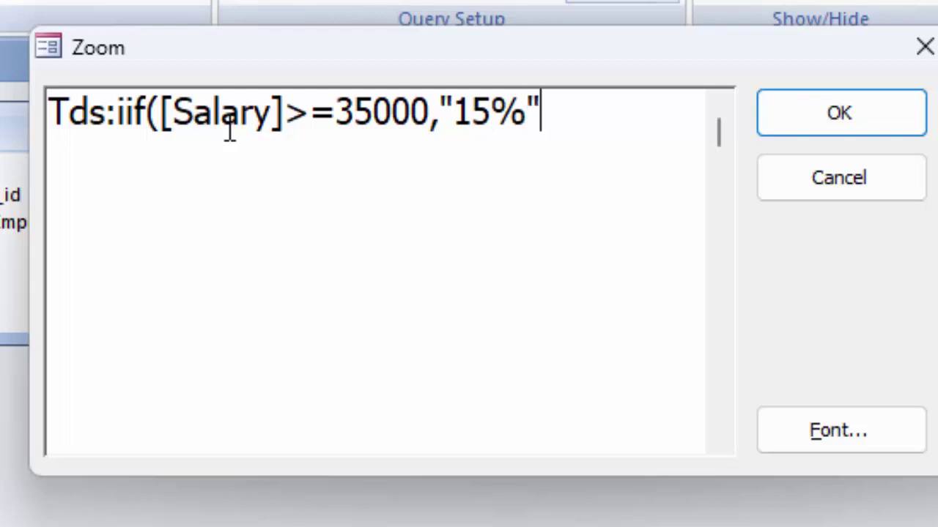
pyautogui.write(',ii')
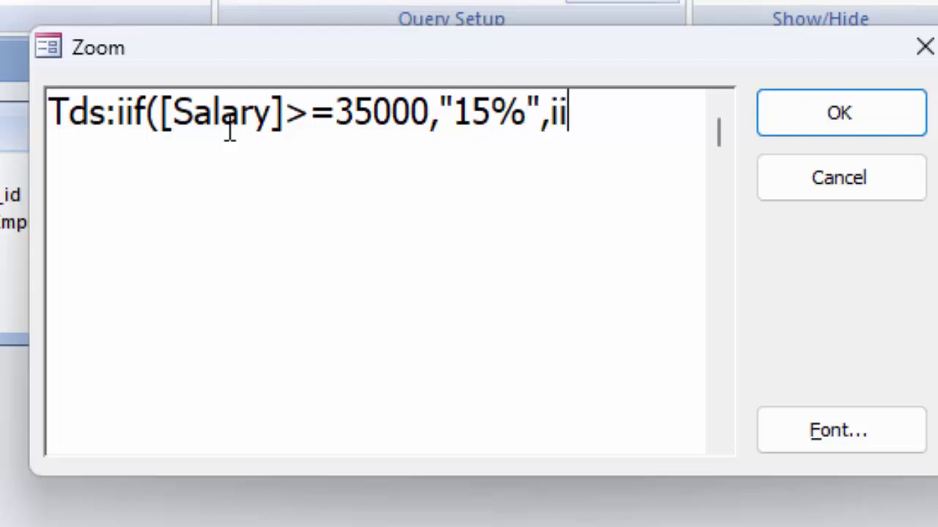
pyautogui.write('f(')
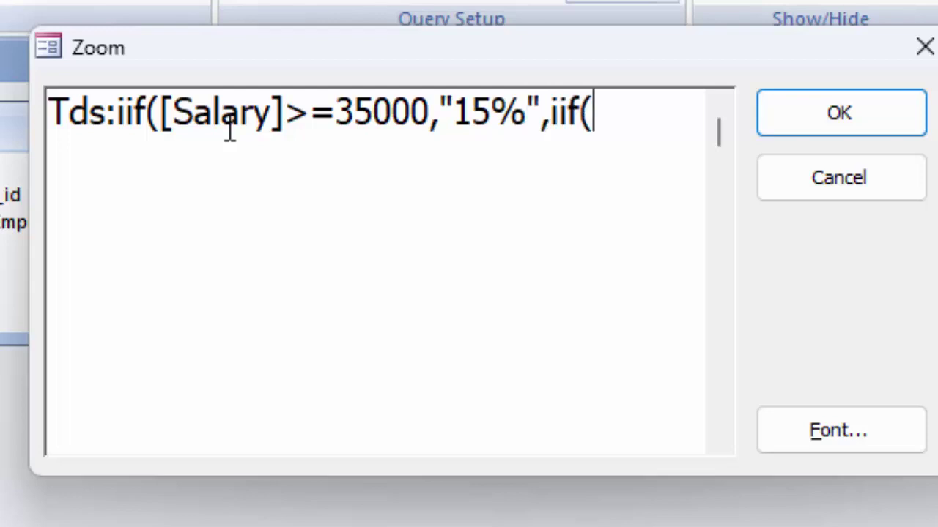
pyautogui.write('[Sala')
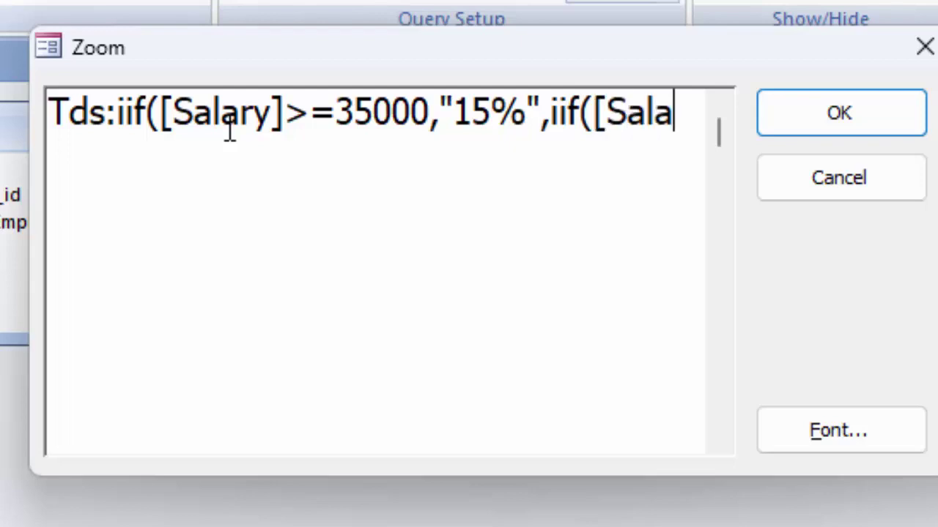
pyautogui.write('ry]')
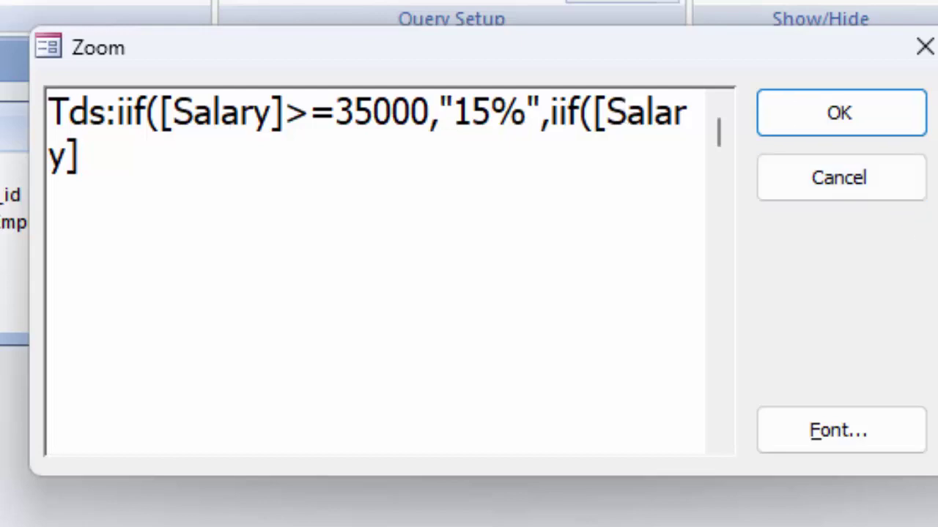
# Add the >=28000 test returning "12%", then the >=25000 test giving "11%" else "10%"
pyautogui.write('>')
pyautogui.write('=')
pyautogui.write('3')
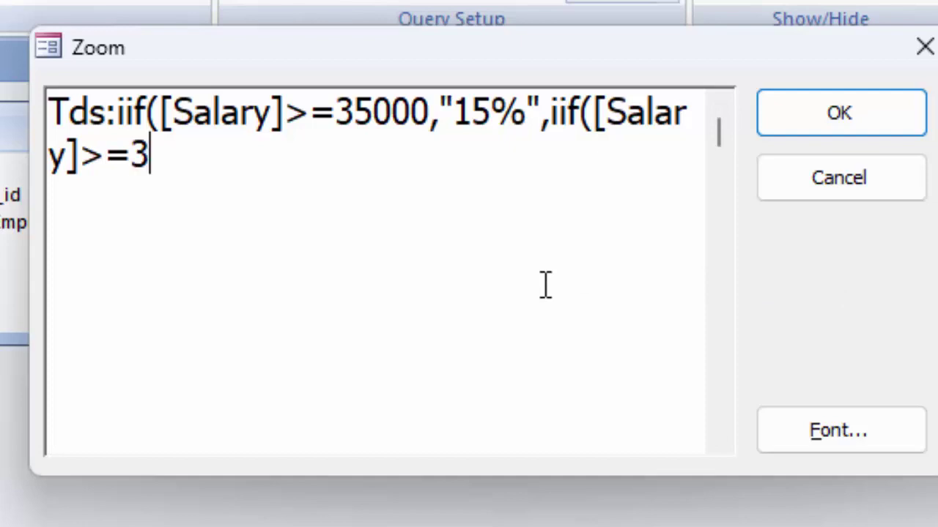
pyautogui.press('BackSpace')
pyautogui.write('2')
pyautogui.write('8000')
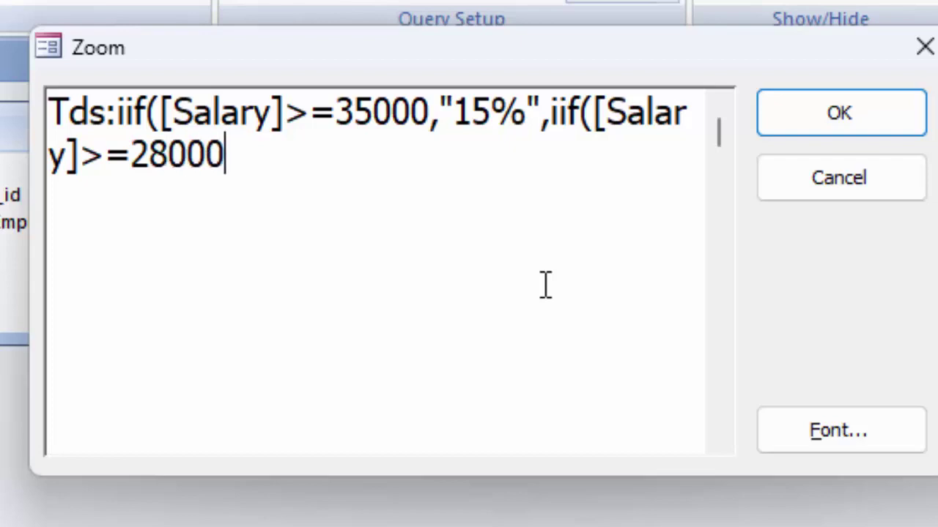
pyautogui.write(',"')
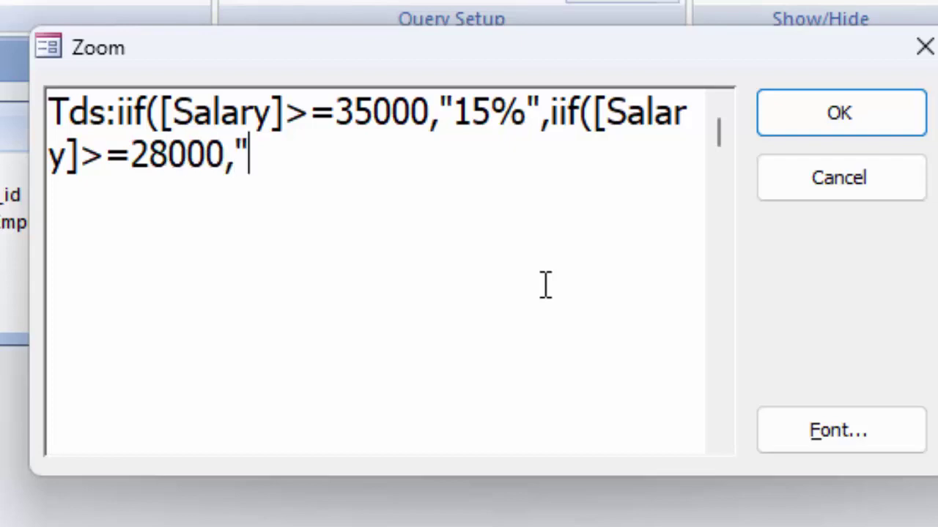
pyautogui.write('12')
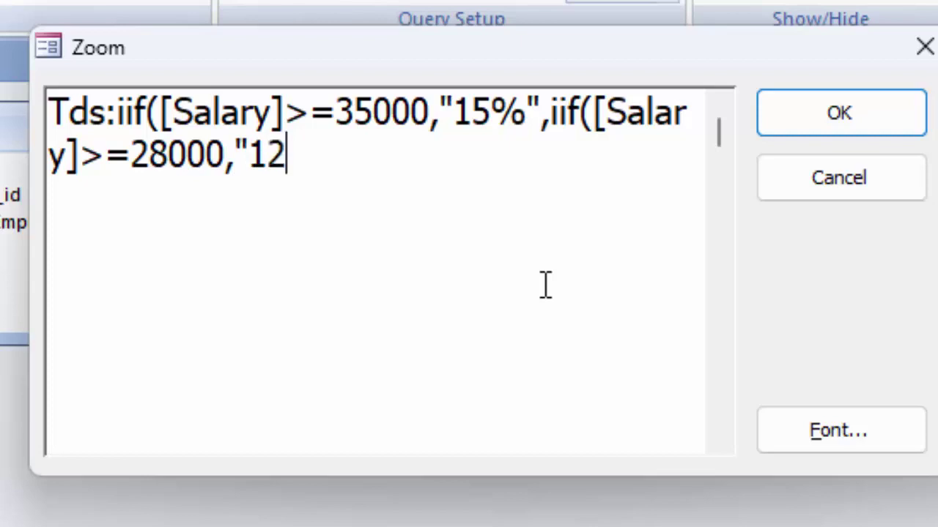
pyautogui.write('%"')
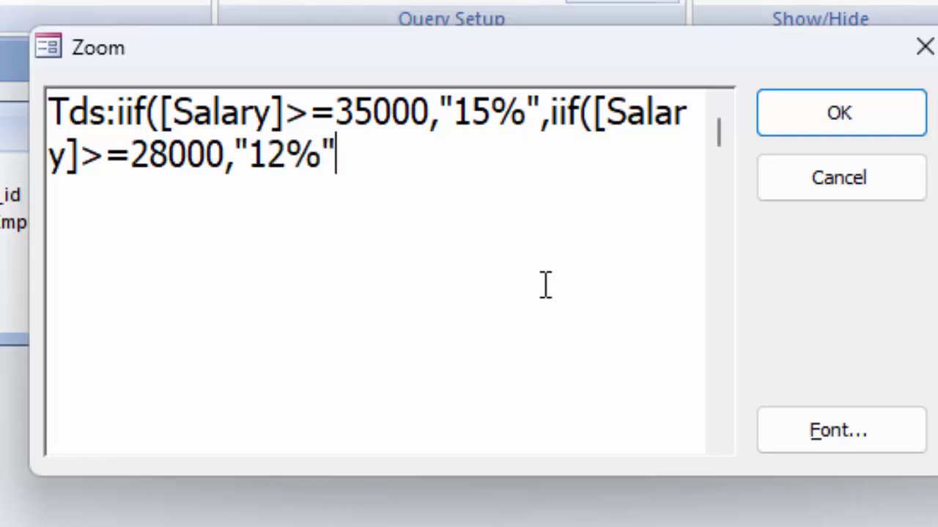
pyautogui.write(',ii')
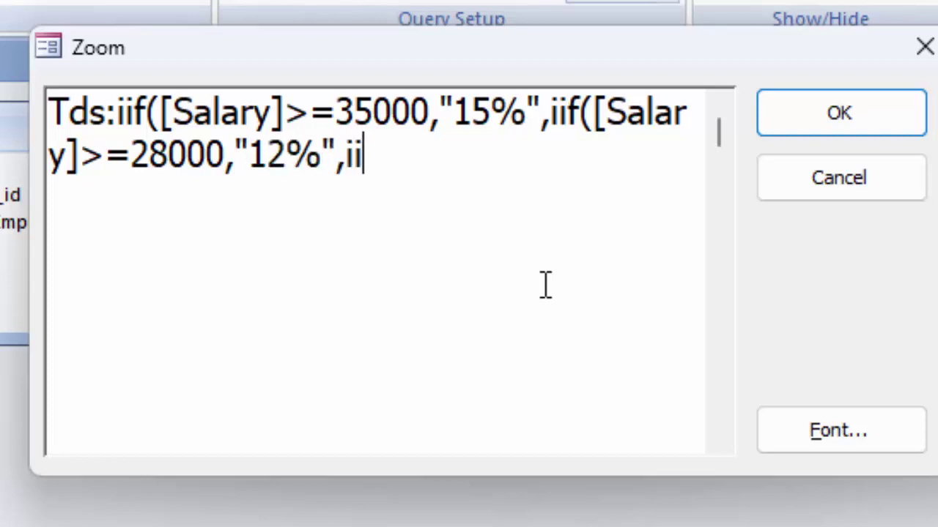
pyautogui.write('f(')
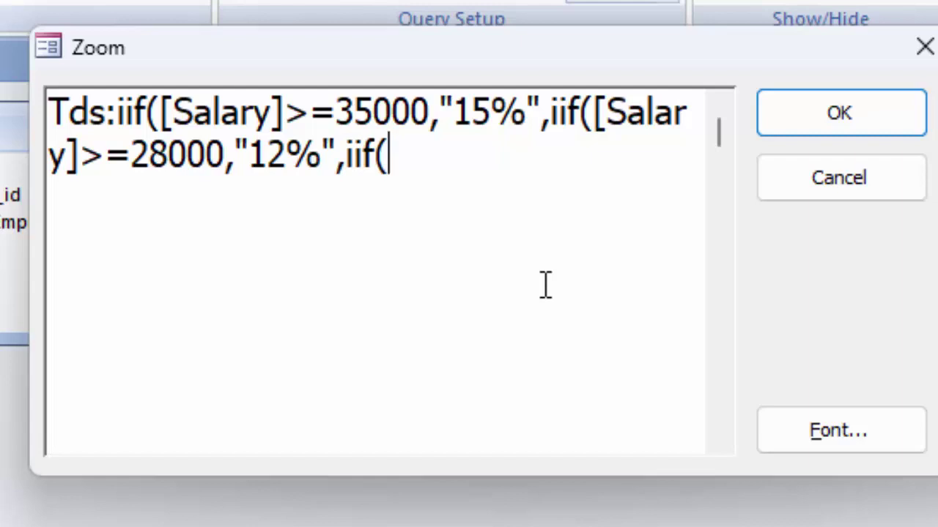
pyautogui.write('[')
pyautogui.write('Salary')
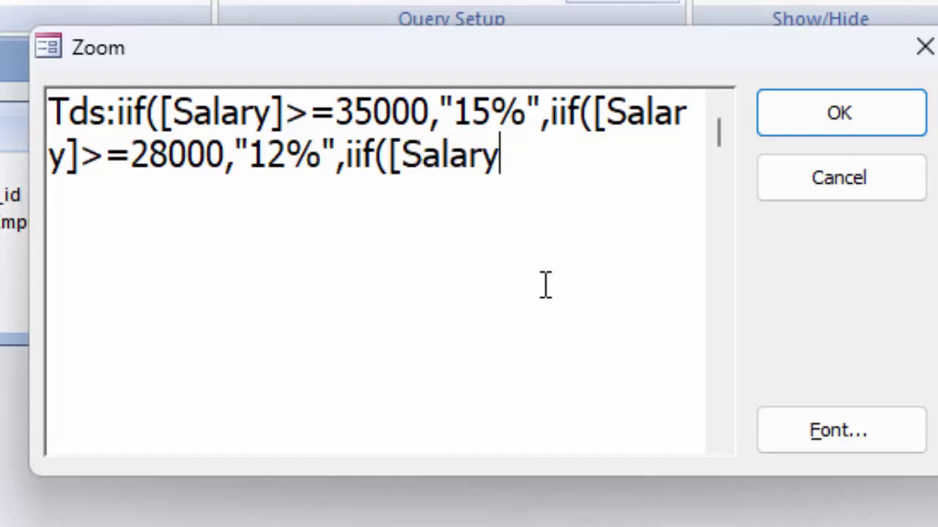
pyautogui.write(']')
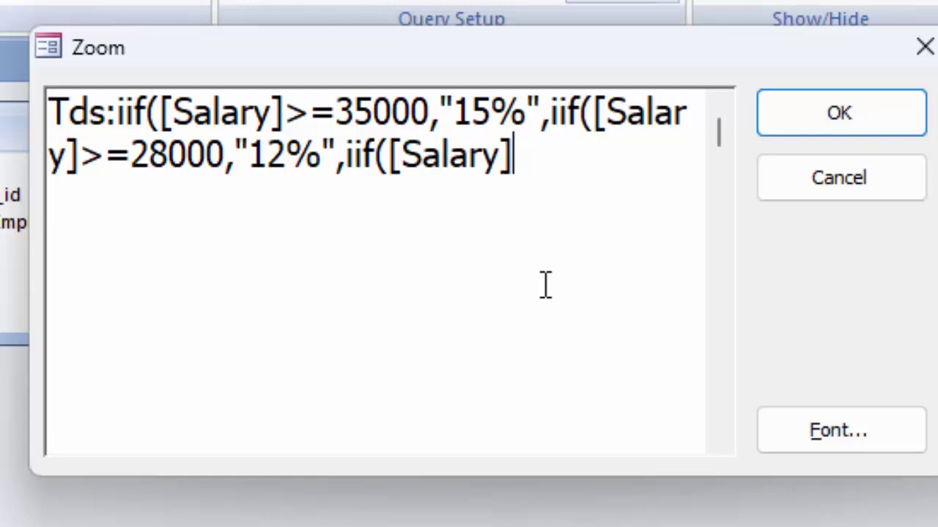
pyautogui.write('>=')
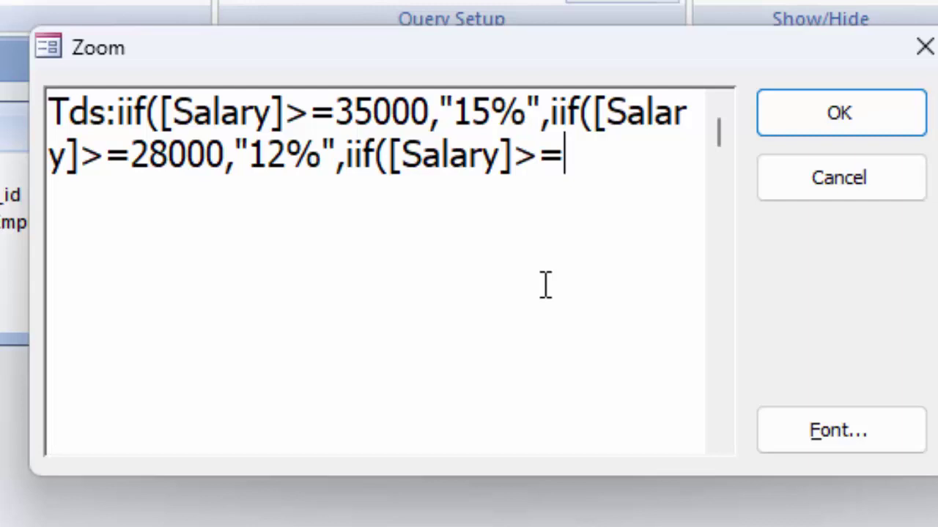
pyautogui.write('250')
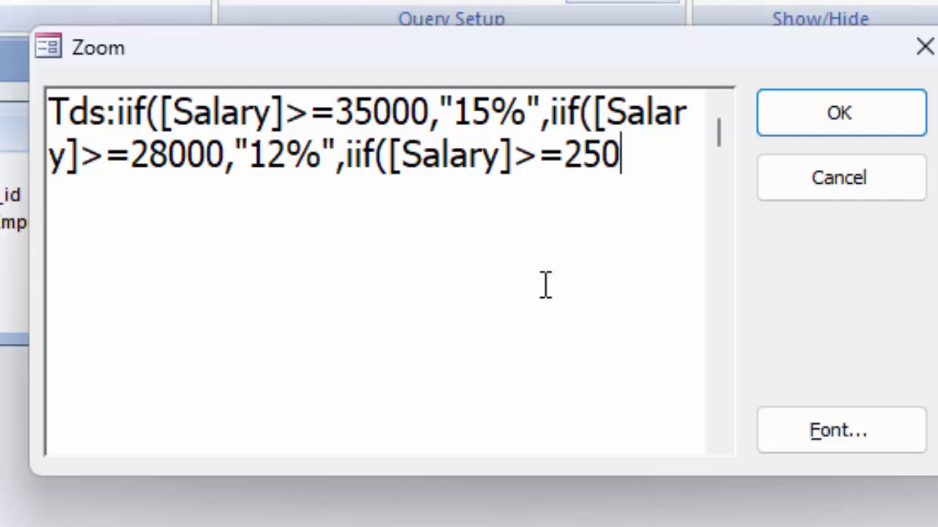
pyautogui.write('00,')
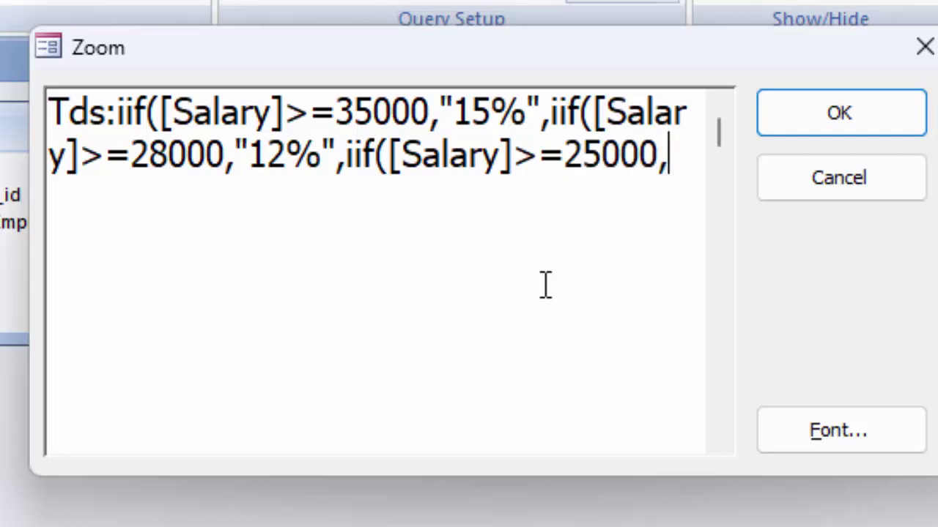
pyautogui.write('"')
pyautogui.write('11')
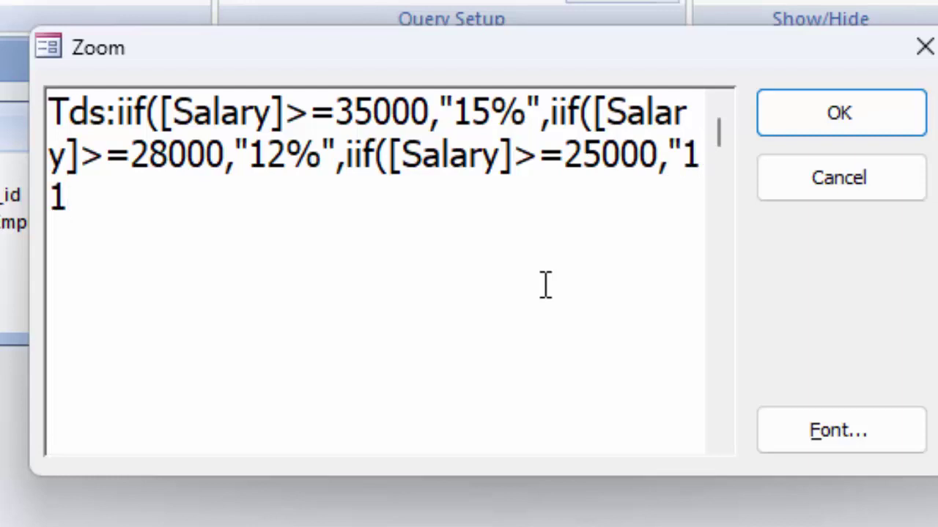
pyautogui.write('%')
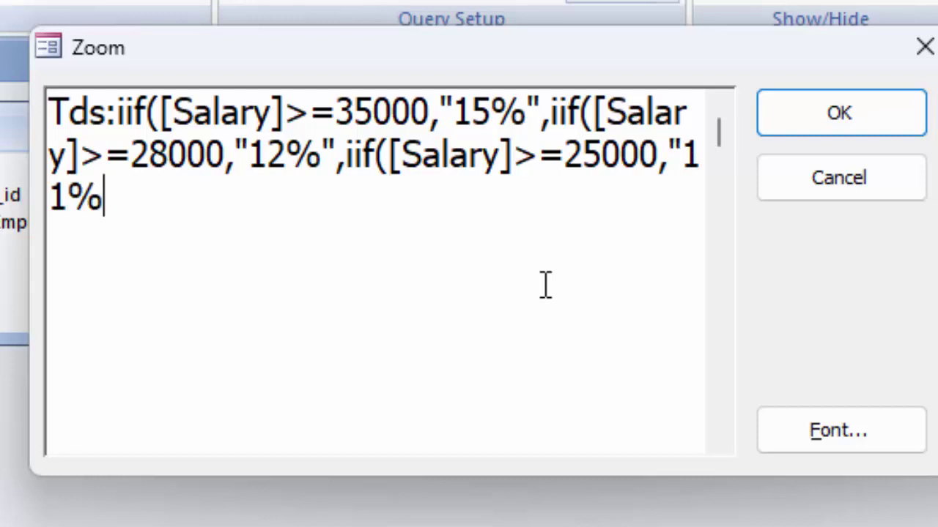
pyautogui.write('"')
pyautogui.write(',"')
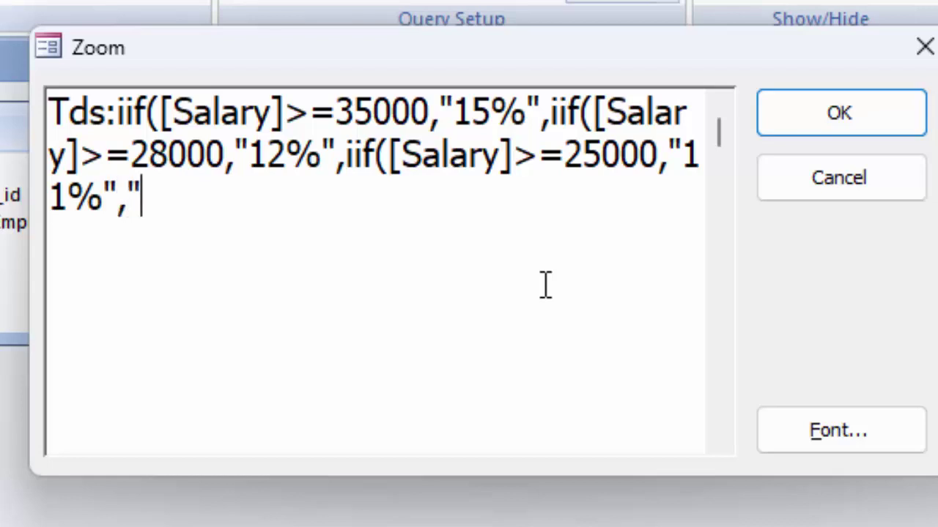
pyautogui.write('10%')
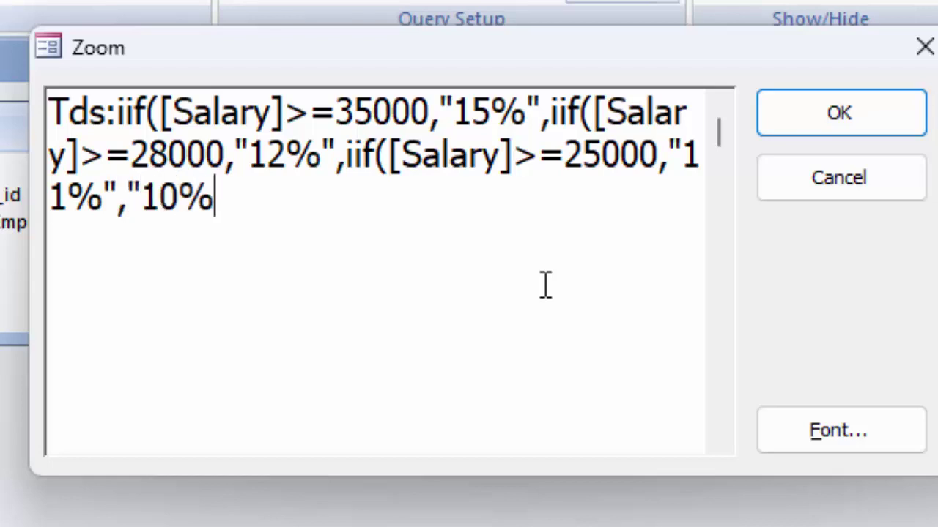
pyautogui.write('"')
# Close the nested IIf expression with three closing parentheses
pyautogui.write(')))')
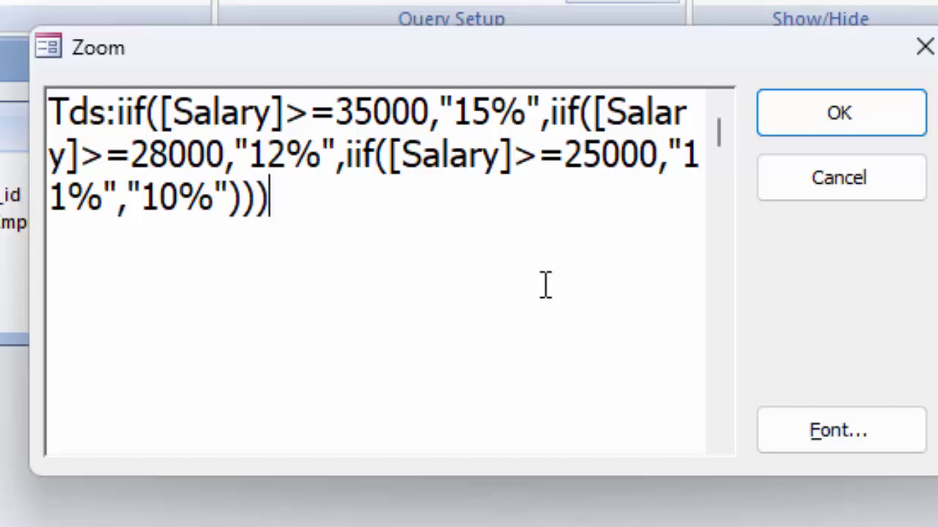
# Accept the completed Tds expression and close the Zoom box
pyautogui.click(894, 140)
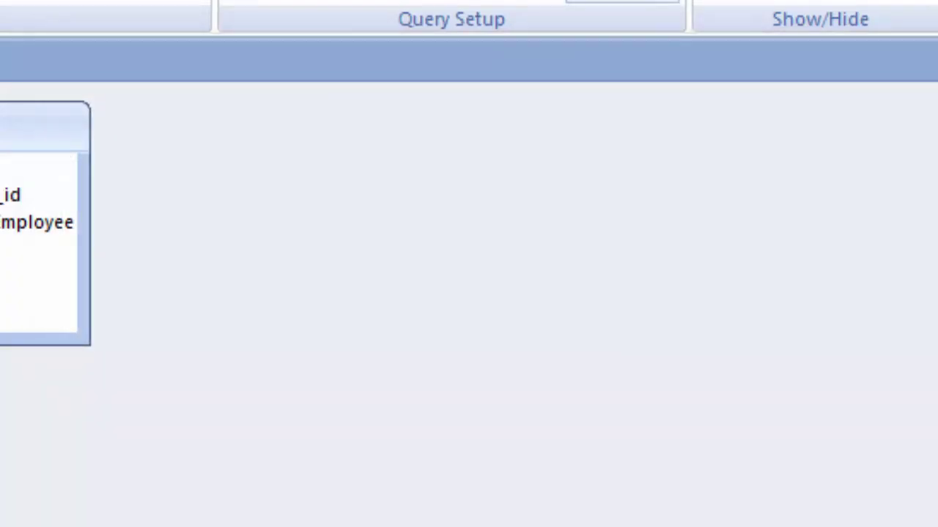